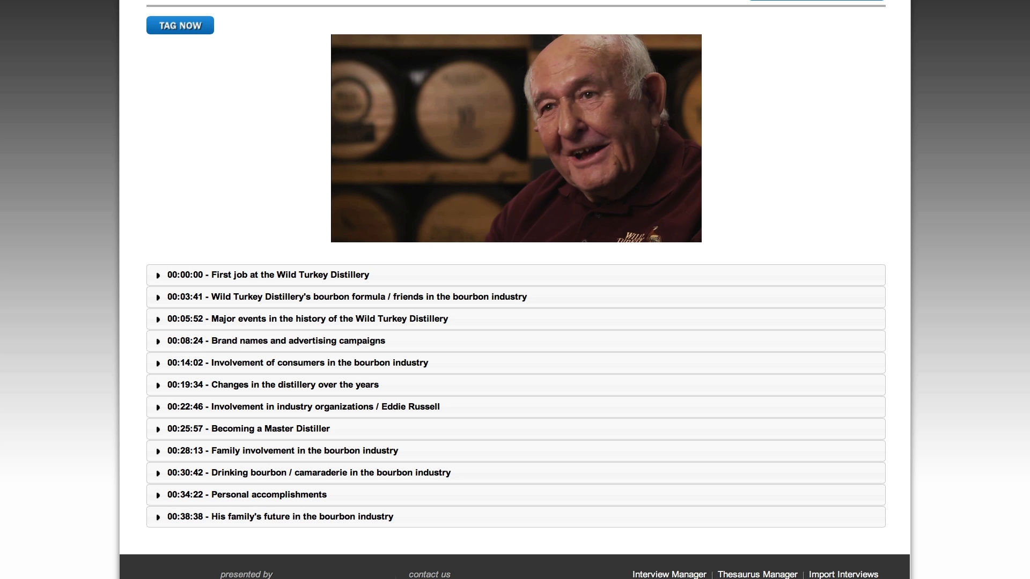
Review the details of the 00:38:38 segment about the family's future in the bourbon industry, and collapse it
left_click(152, 518)
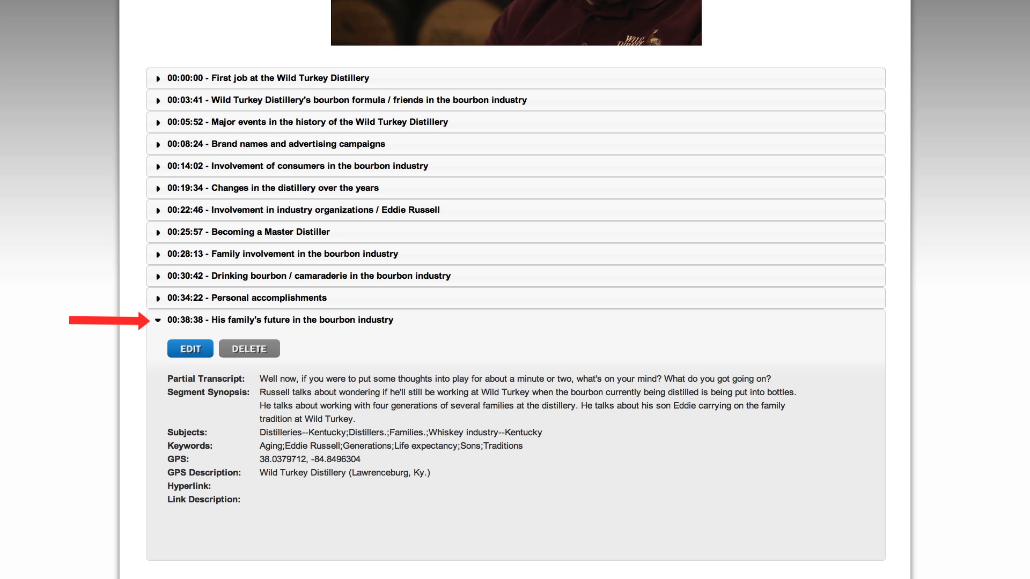
scroll(515, 290, "down", 1)
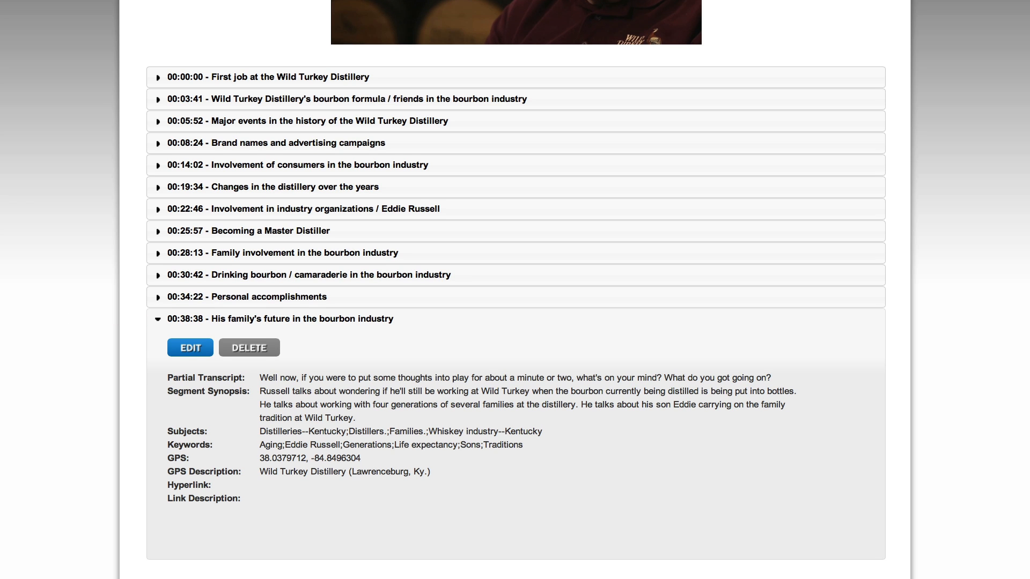
left_click(158, 322)
scroll(363, 276, "up", 3)
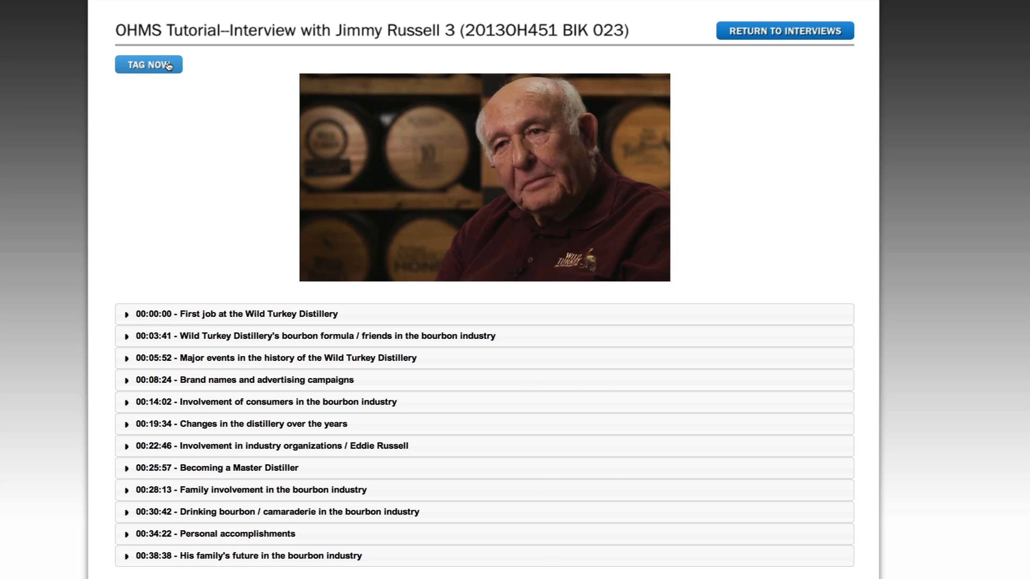
Start a new tag for the interview, rewind the playback and update the tag's timestamp to 00:41:55
left_click(171, 63)
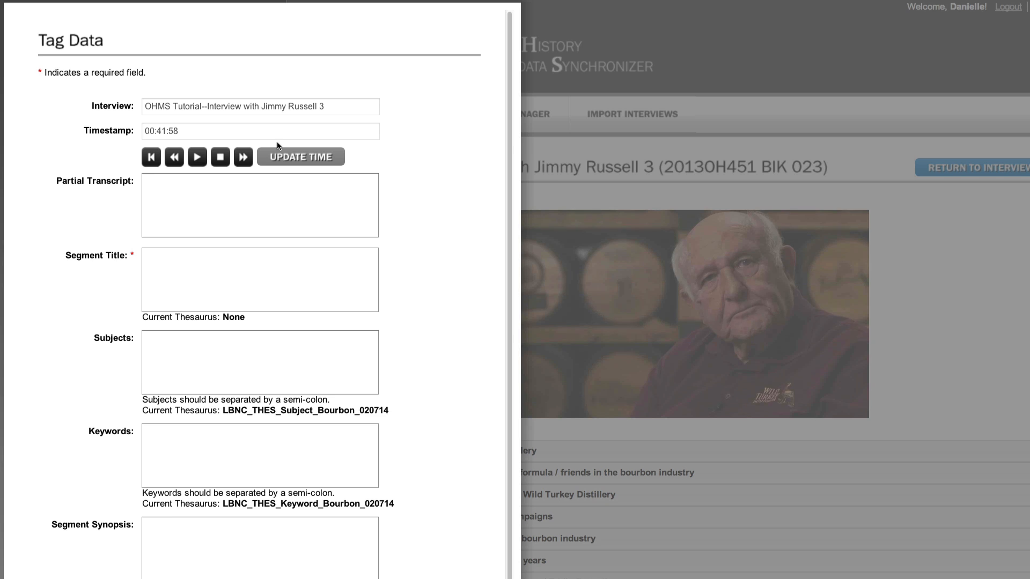
left_click(176, 161)
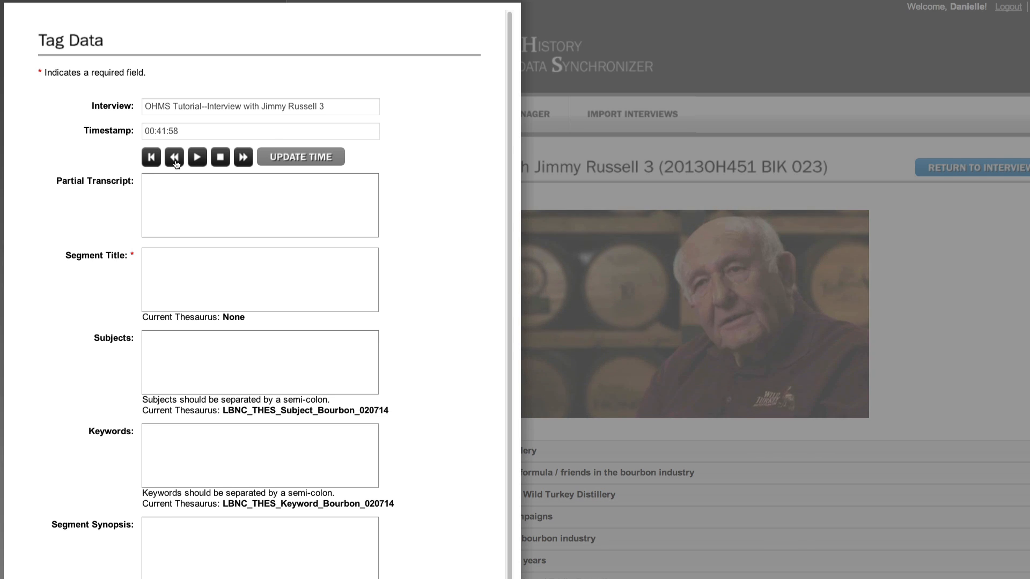
left_click(276, 159)
left_click(277, 149)
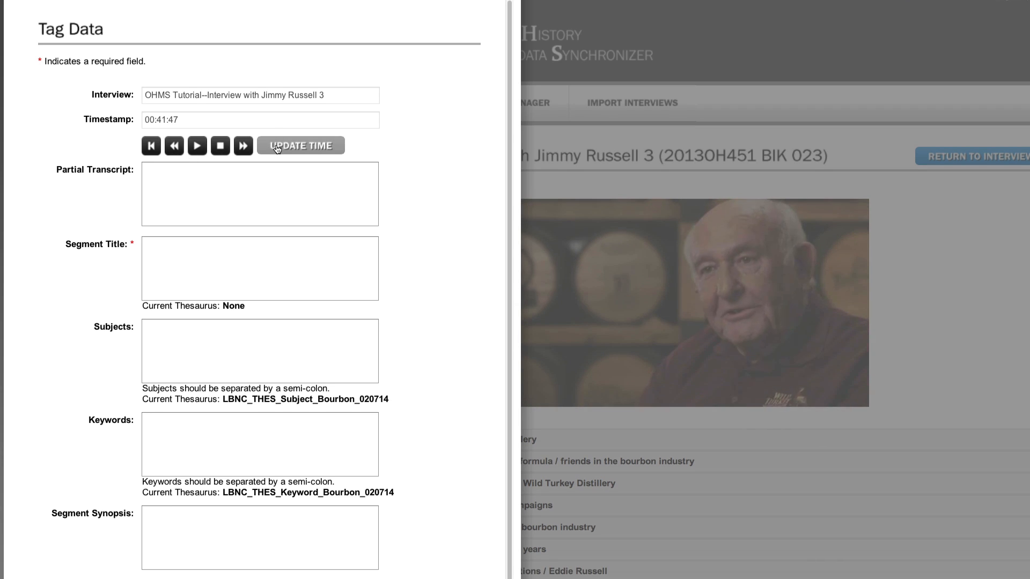
left_click(277, 149)
left_click(277, 149)
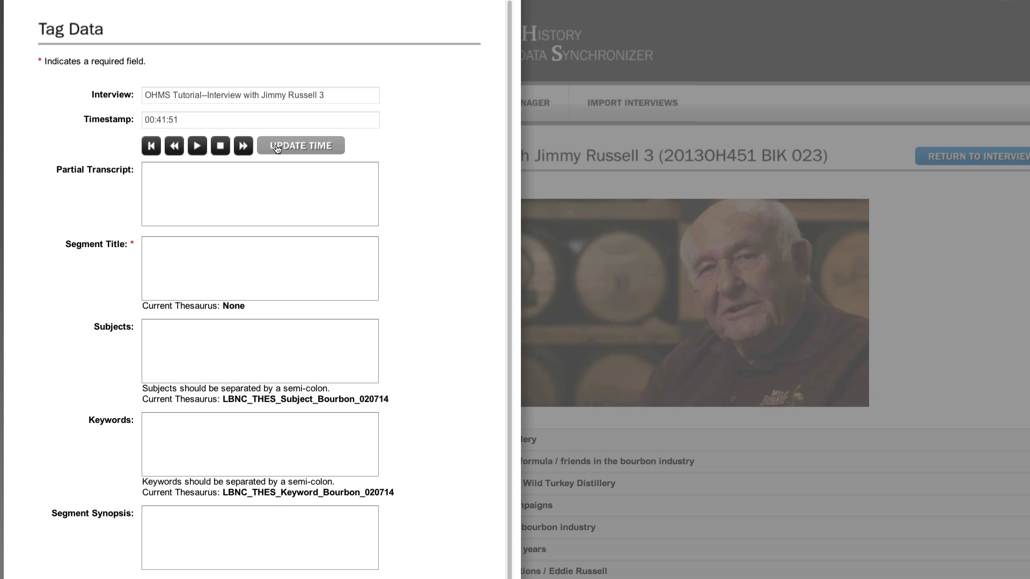
left_click(277, 149)
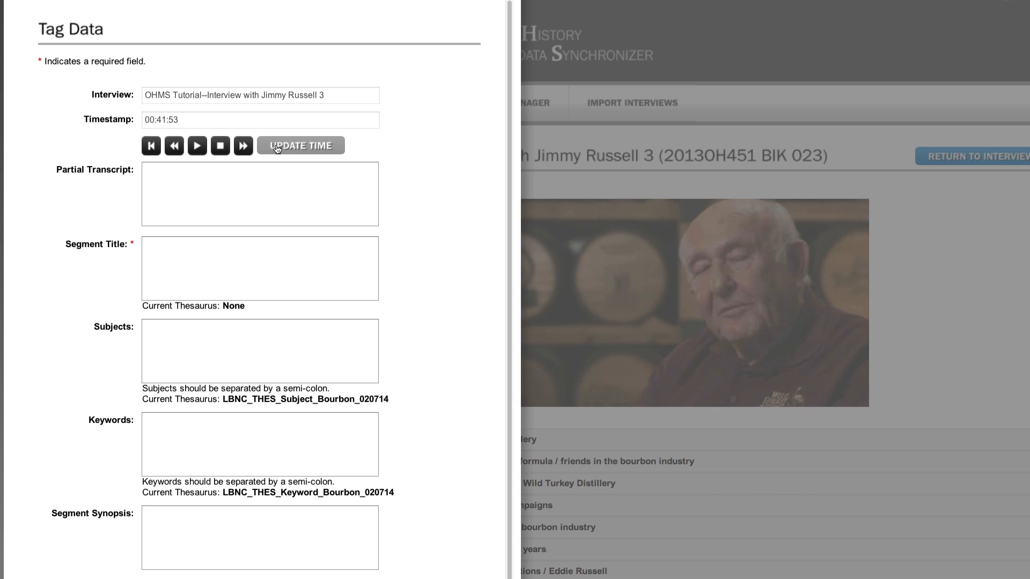
left_click(277, 149)
left_click(276, 149)
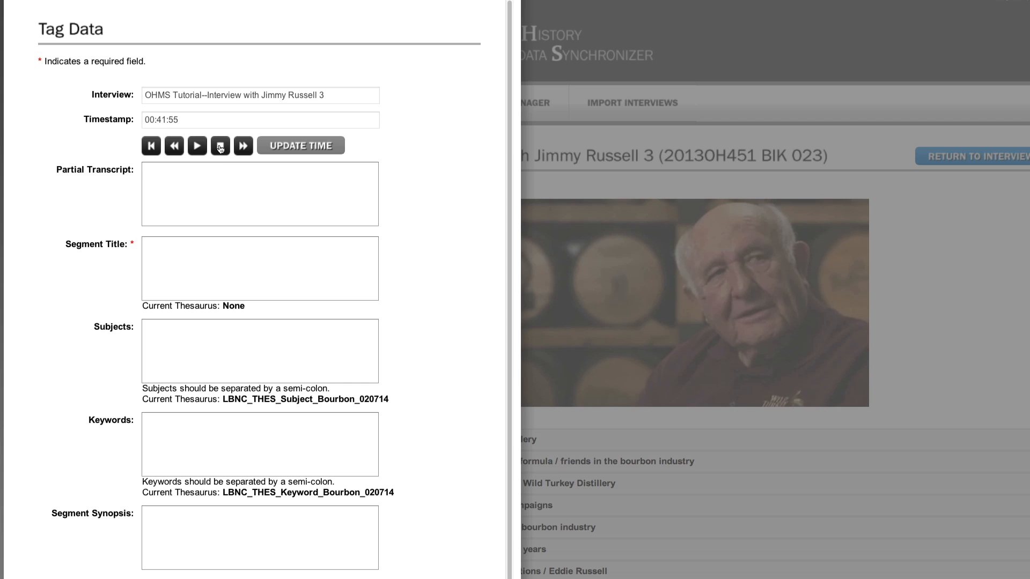
Enter the segment title "Wild Turkey Distillery's bourbon making process" and the partial transcript "Could we ask a couple more questions?"
left_click(221, 265)
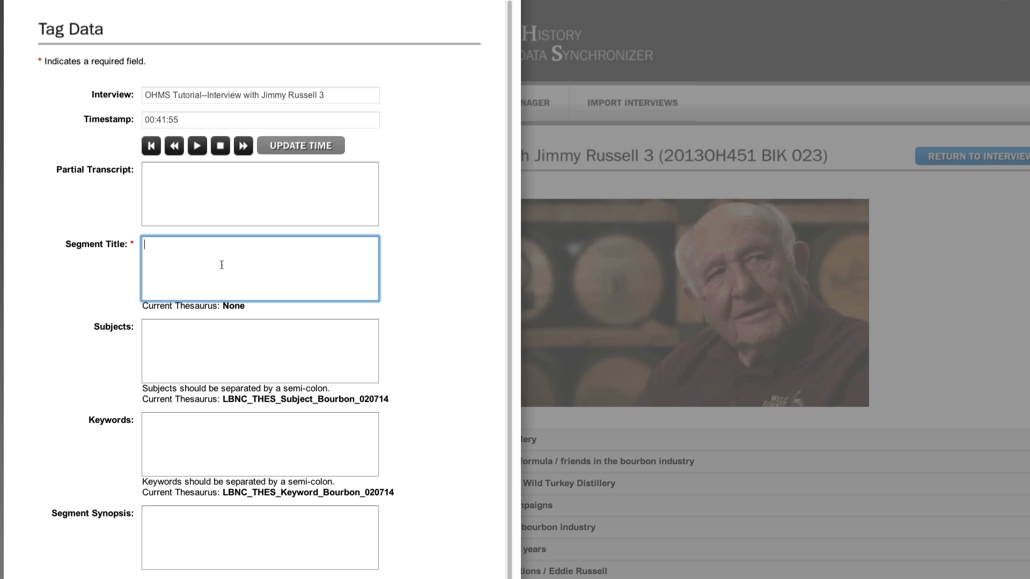
type("Wild Turkey Distillery's bourbon")
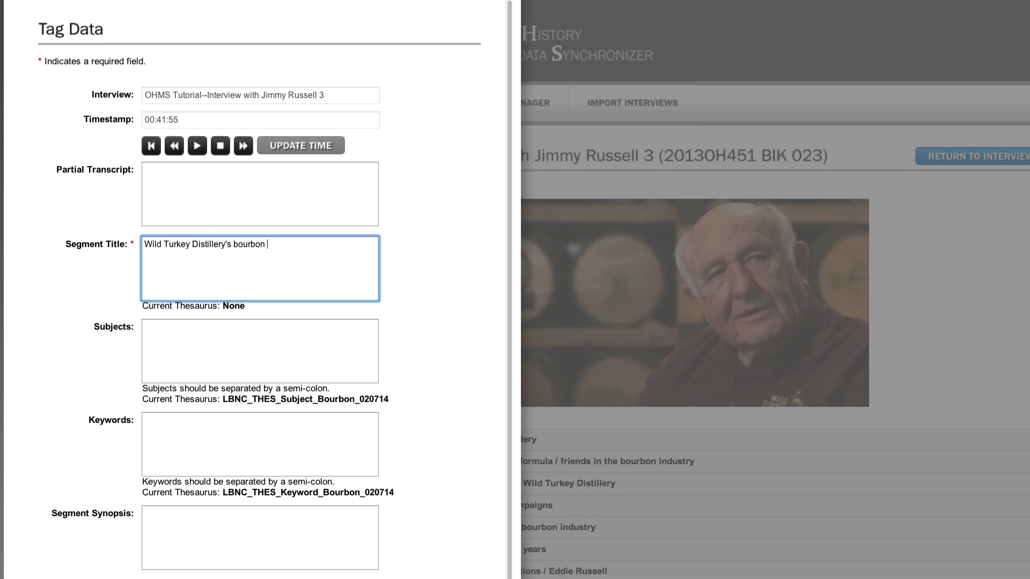
type(" making process")
left_click(144, 170)
type("Could we ask a couple more questions")
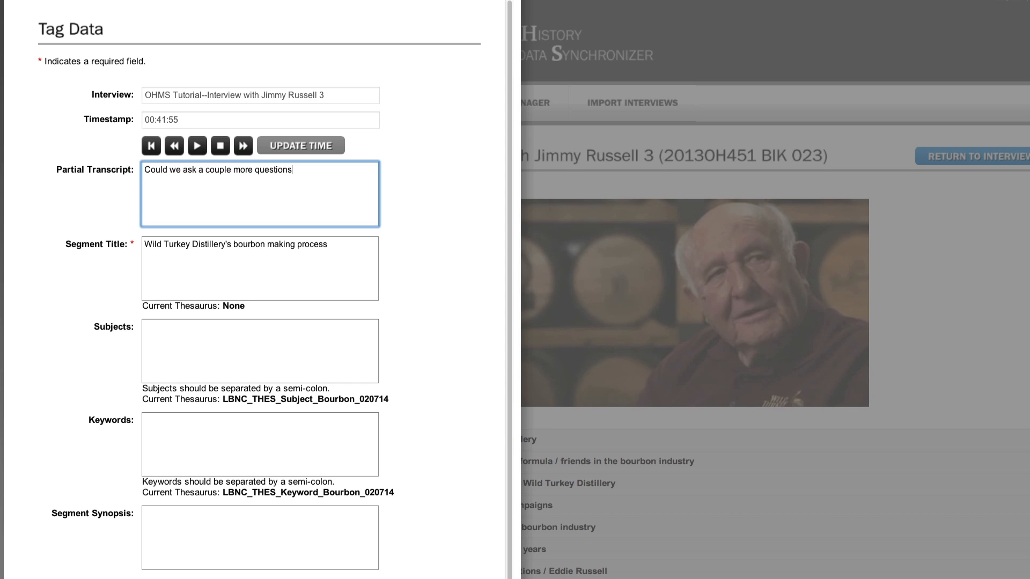
type("?")
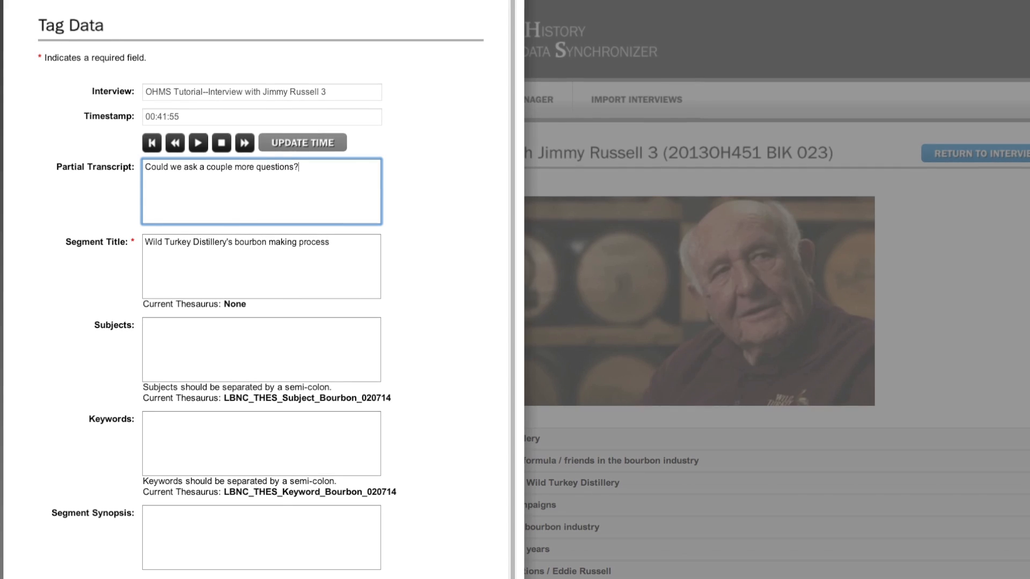
Enter the subjects Distillation, Distilleries--Kentucky, Quality of products. and Whiskey industry--Kentucky, separated by semicolons
key("Tab")
key("Tab")
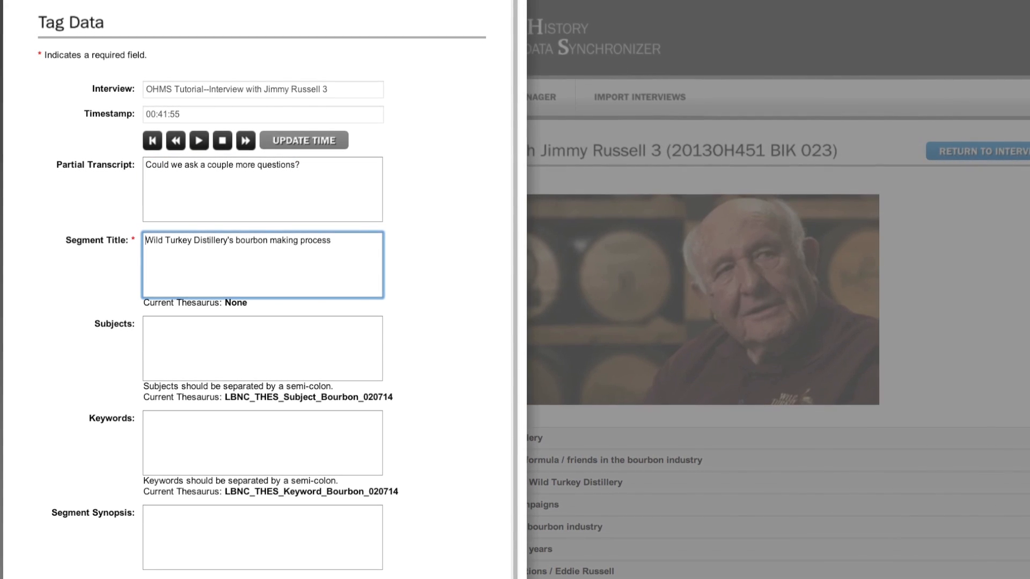
type("Distillation;")
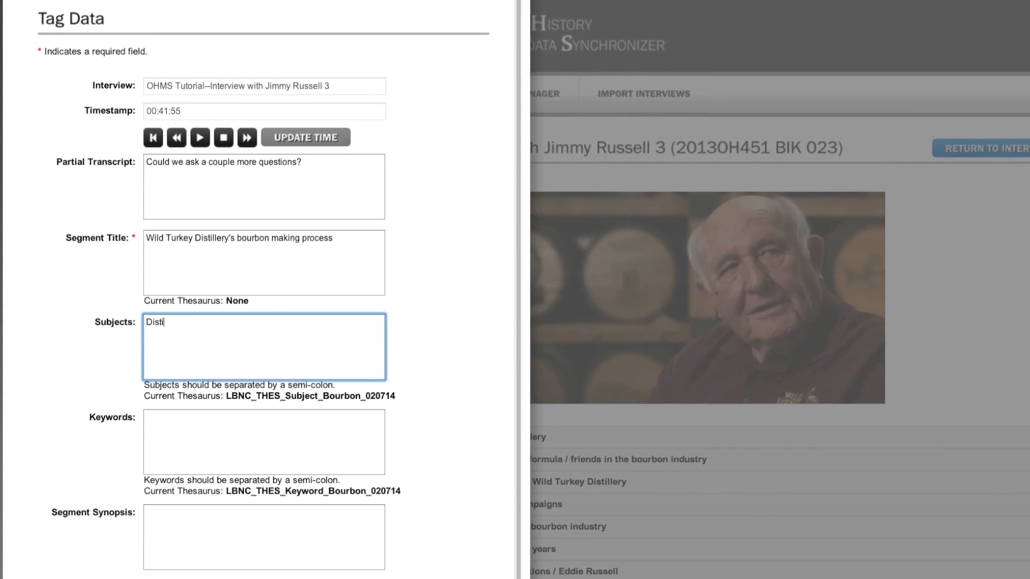
type("Distilleries")
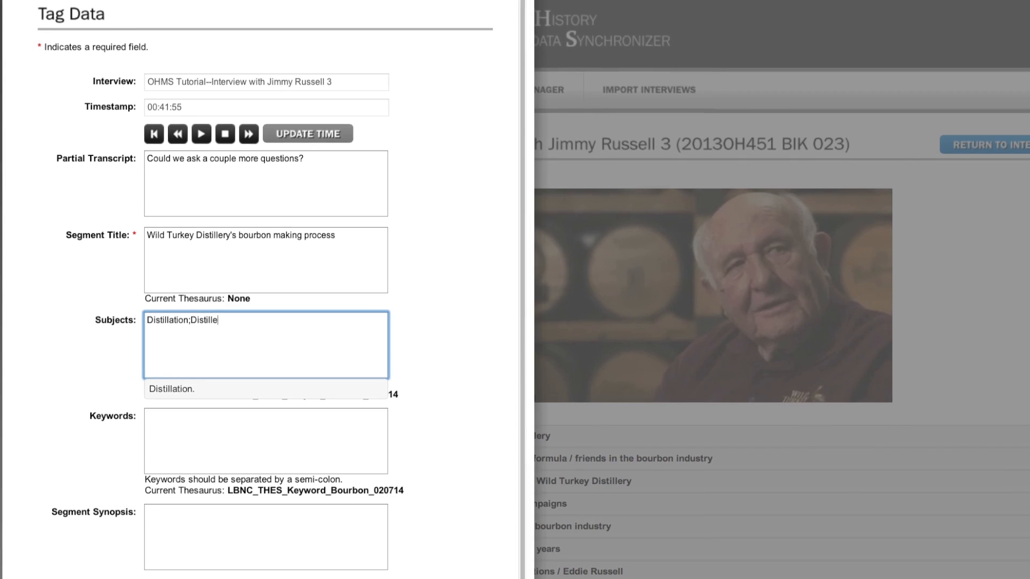
left_click(250, 394)
type("Quality")
left_click(248, 401)
type("Whiskey in")
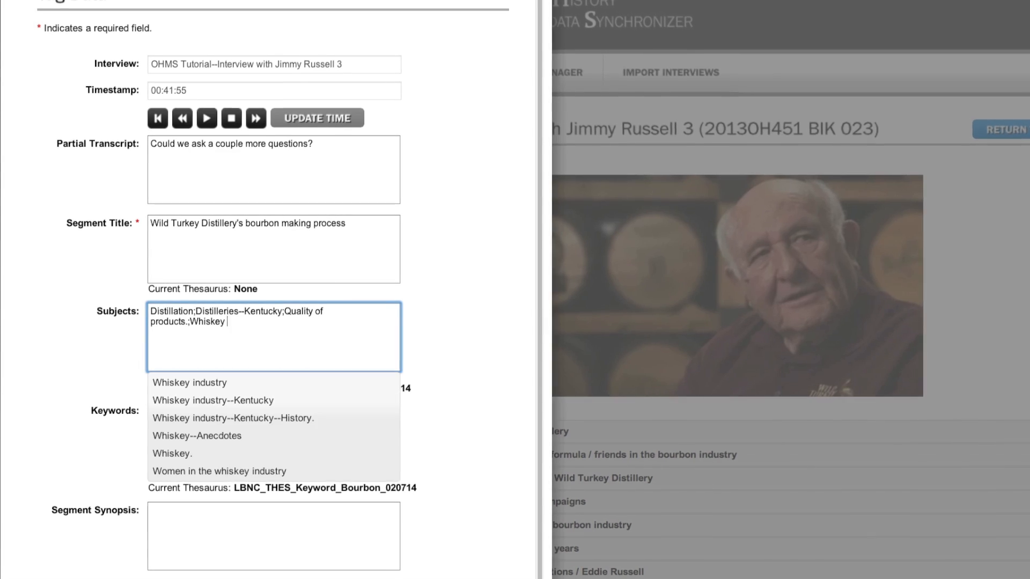
left_click(256, 402)
Enter the keywords Aging, Alcohol proofs, Barley malt, Barrels, Consistency, Cooperage companies, Corn, Distilling and Flavors, separated by semicolons
left_click(254, 424)
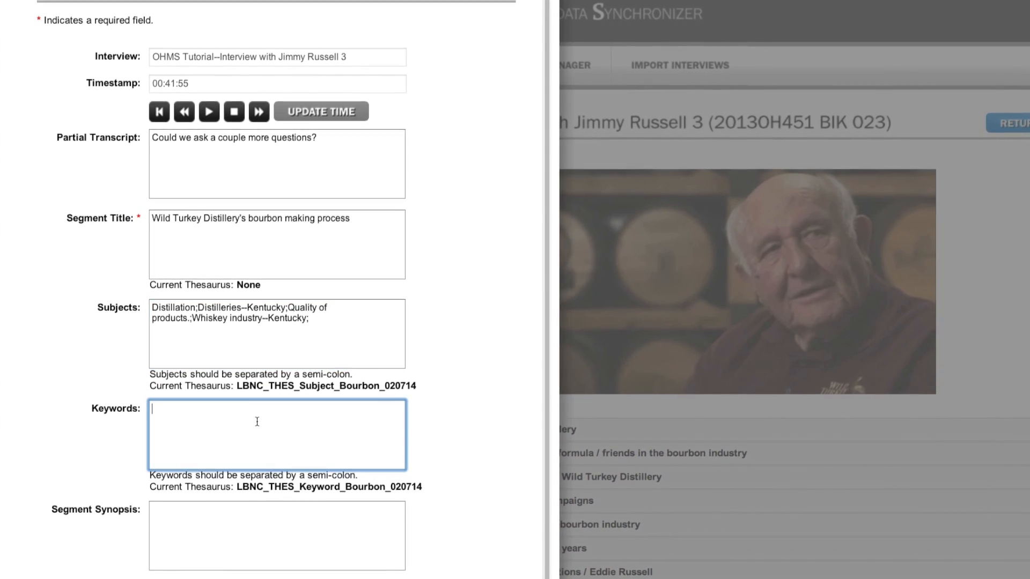
type("Aging;Alco")
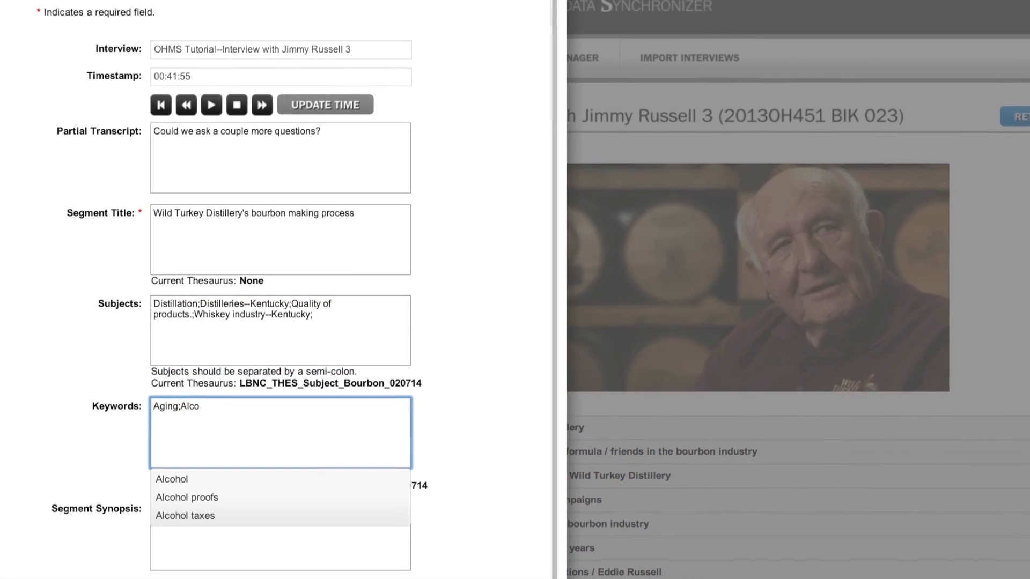
left_click(257, 497)
type("Barley malt;Barrels;Cons")
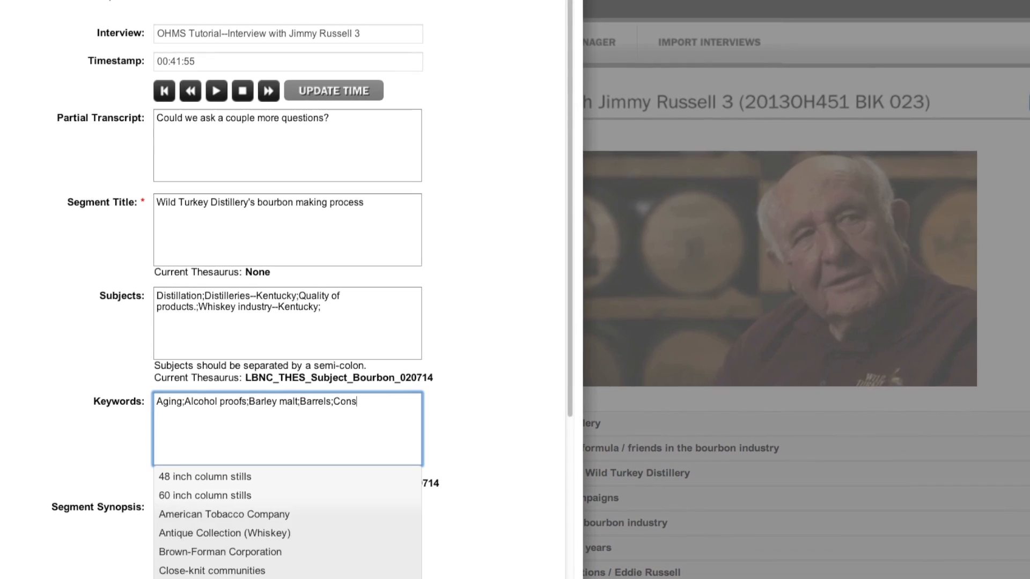
type("istency;Coope")
type("rage companies;Corn")
type(";Distilling;Flavors")
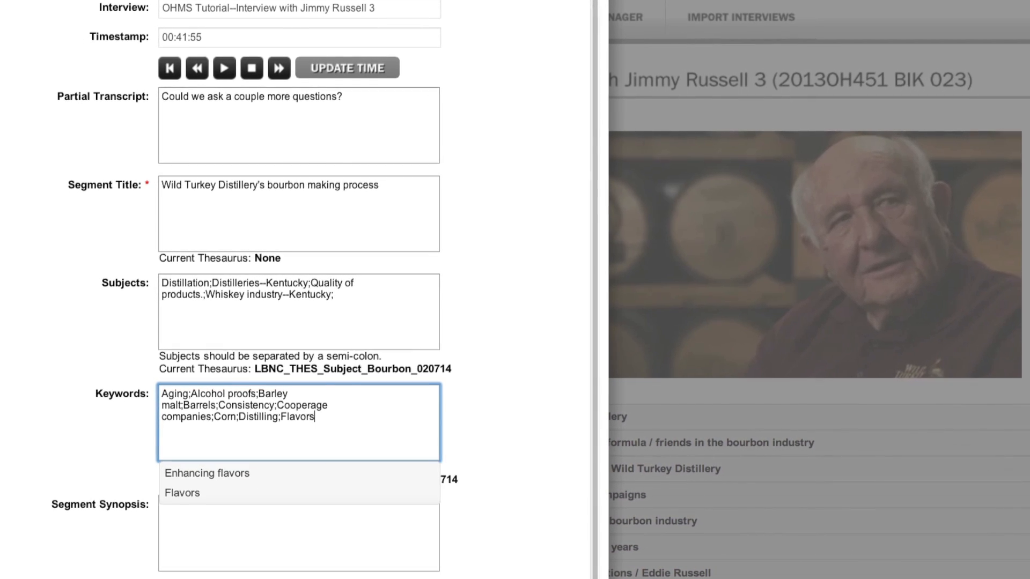
Add the keywords Germany, Grains, Heavy char, Independent Stave Company, Ingredients and Lebanon (Ky.) to the list
type(";Germany;Grains")
type(";Heavy char;Independ")
type("ent Stave Company;I")
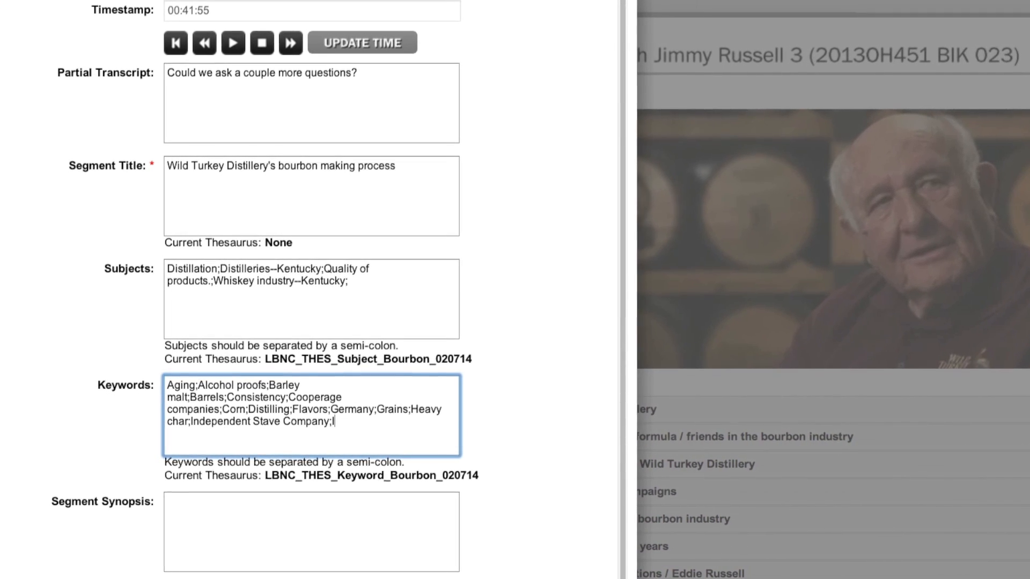
type("ngredients;Lebanon")
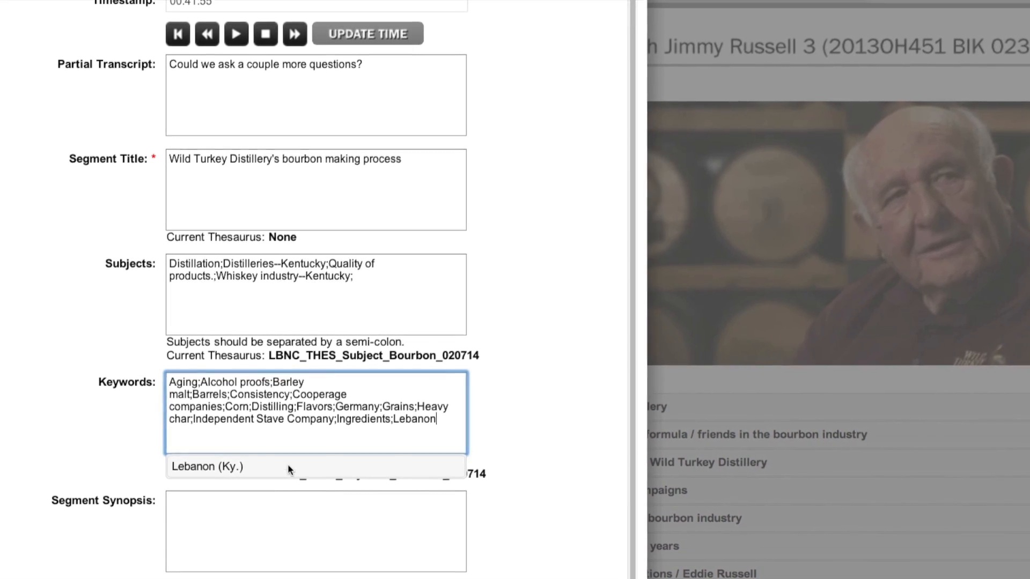
left_click(287, 465)
Complete the keywords with Limestone water sources, Limited editions, Rye, Smelling, Taste, Warehouses, Water, White oak wood and Yeast
type(";Limestone water sources")
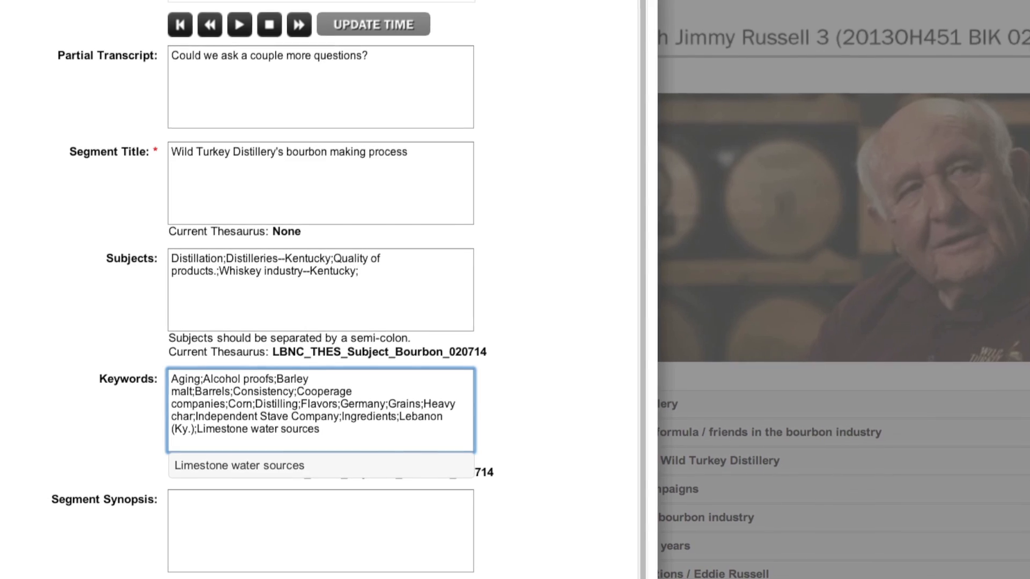
type(";Limited editions;Rye;Smelling;Taste")
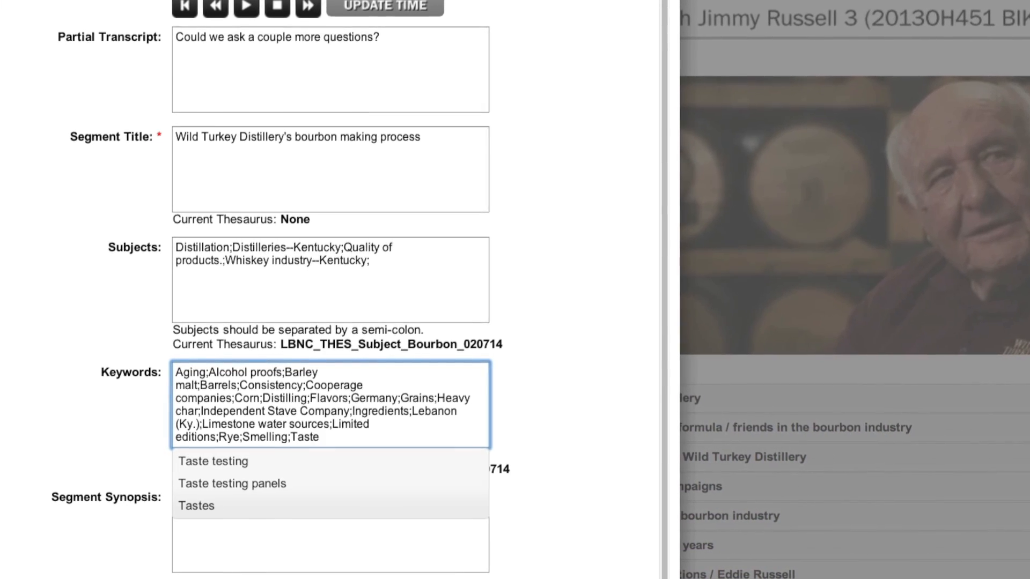
type(";Warehouses;Water")
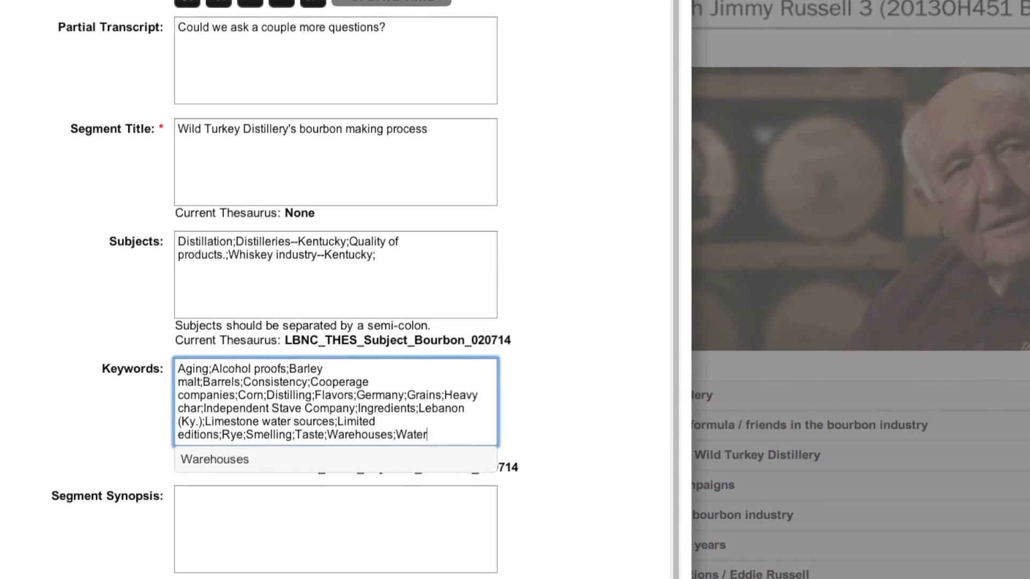
type(";White oak wood;Yeast")
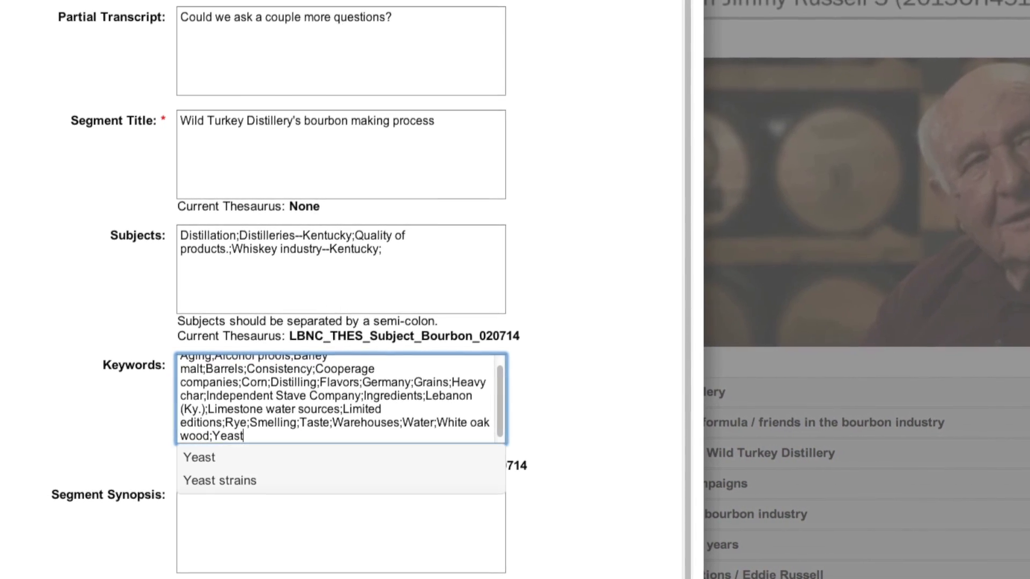
Write the synopsis opening on the ingredients Wild Turkey uses to make its bourbon (grains, water, yeast, barrels) and where they come from
key("Tab")
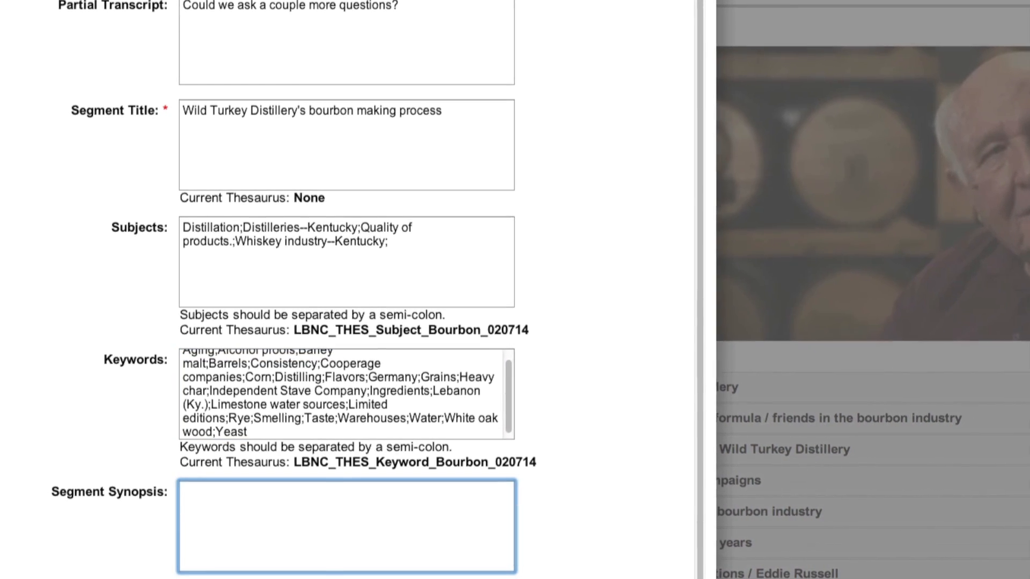
type("Russell talks about the ingredients Wild Turkey uses to make its bourbon, including the grains, water, yeast, and barrels")
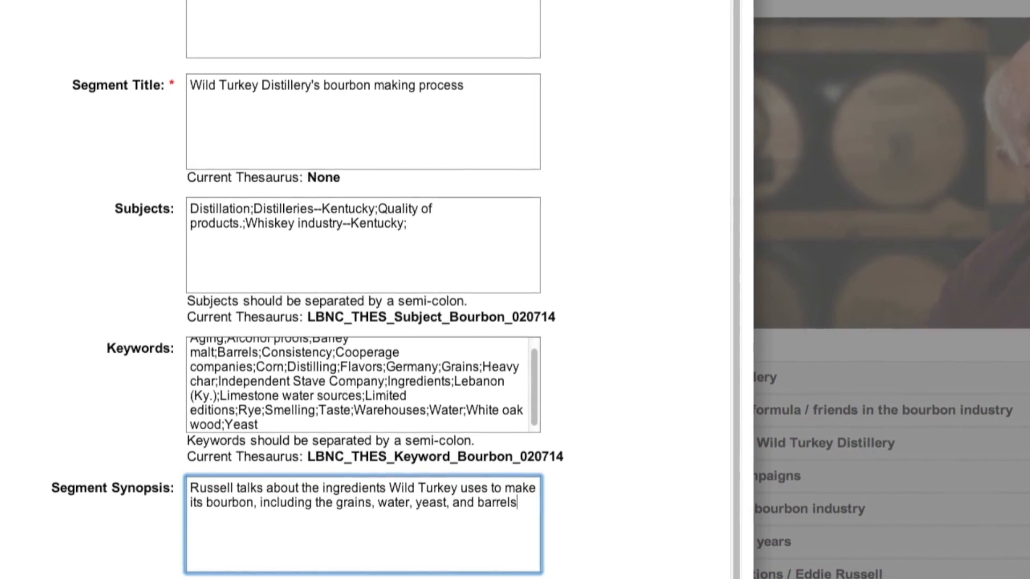
type(" and he discusses where those ingredients come from.")
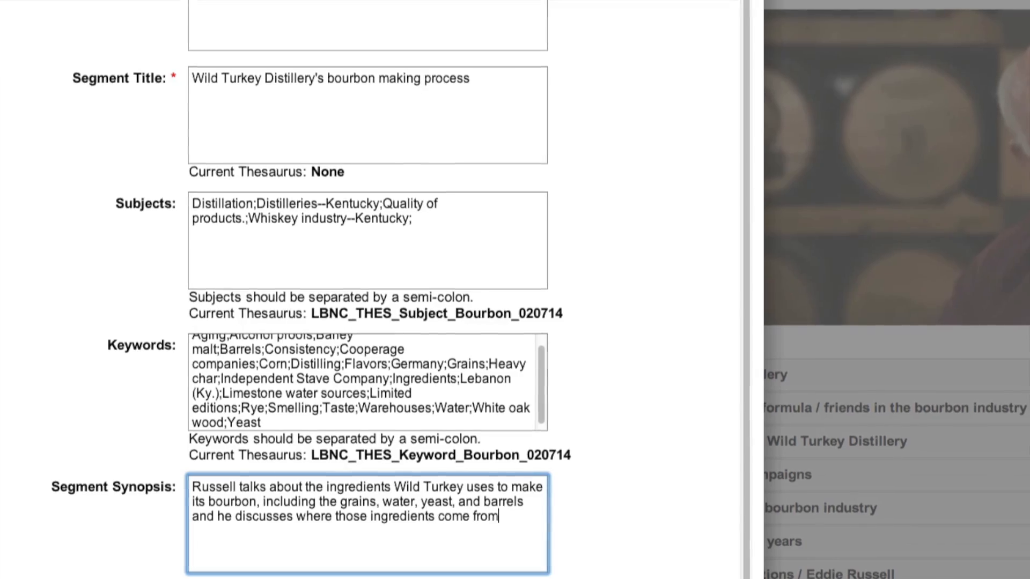
Extend the synopsis with why Wild Turkey distills at low proofs, the aging warehouses, opinions on aging, and keeping the products' taste consistent
type("He talks about why Wild Turkey distills at low proo")
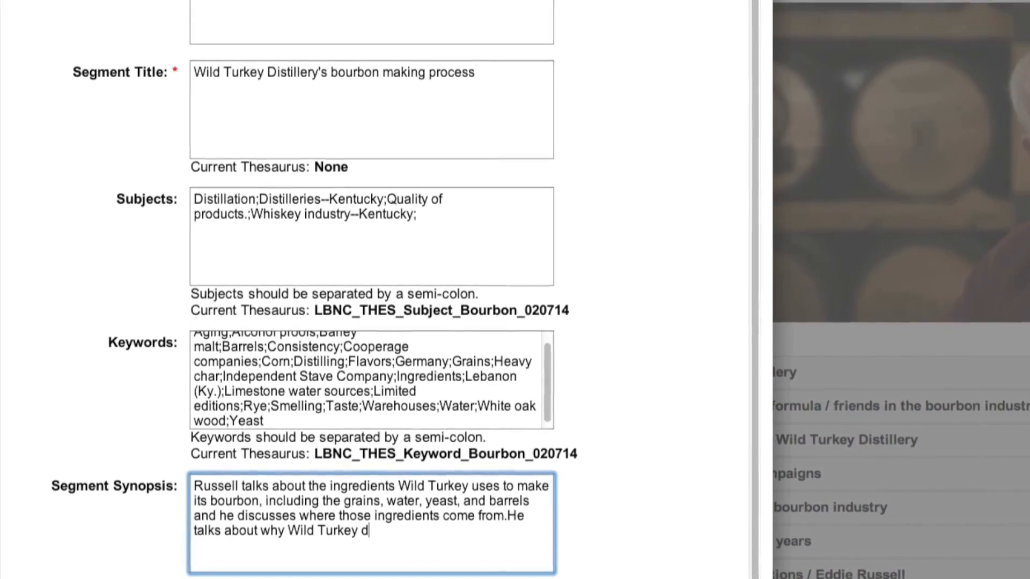
type("fs. He describes the warehouses where the bou")
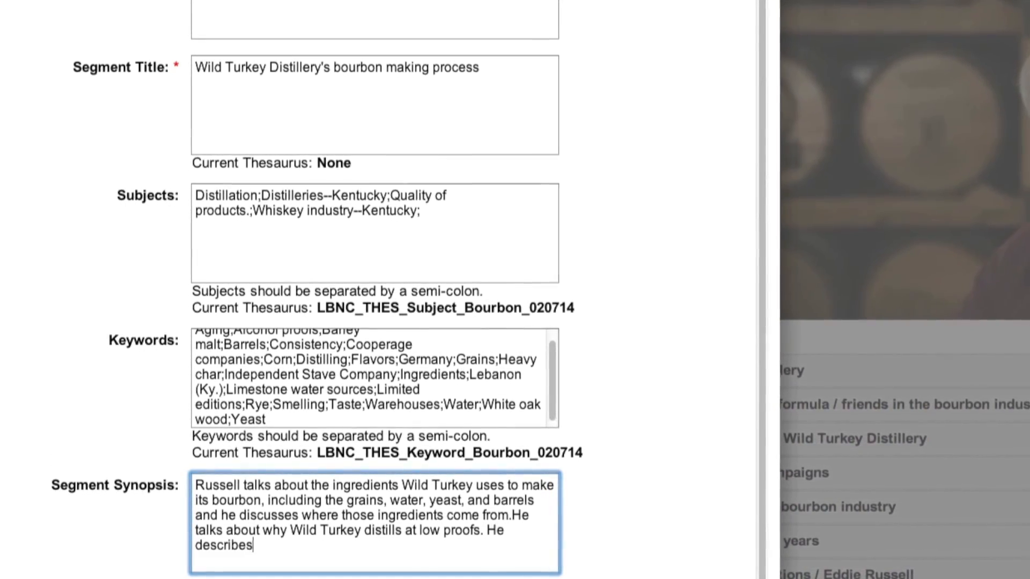
type("rbon is aged and gives his opinions on the agi")
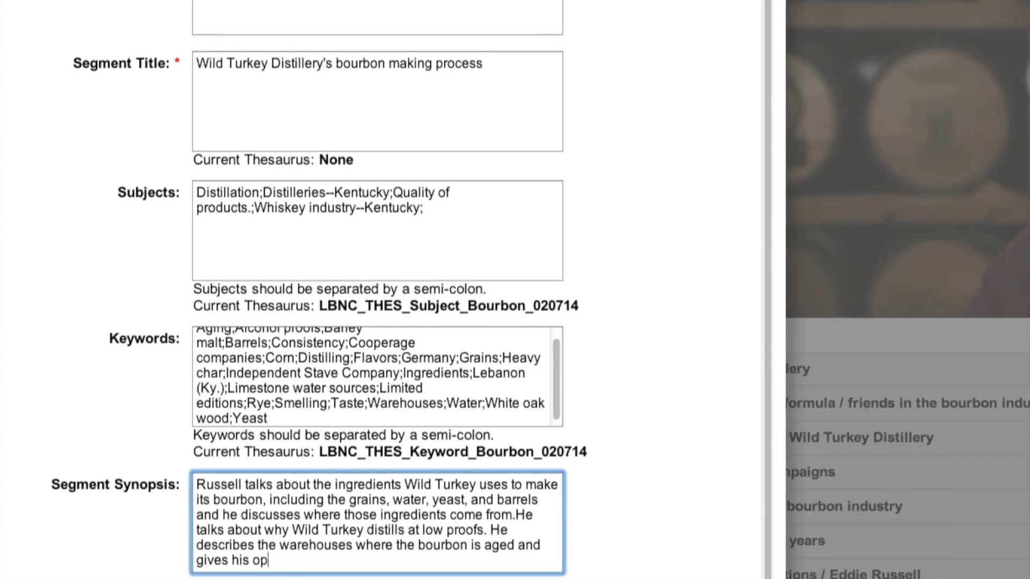
type("ng process. He discusses the importance")
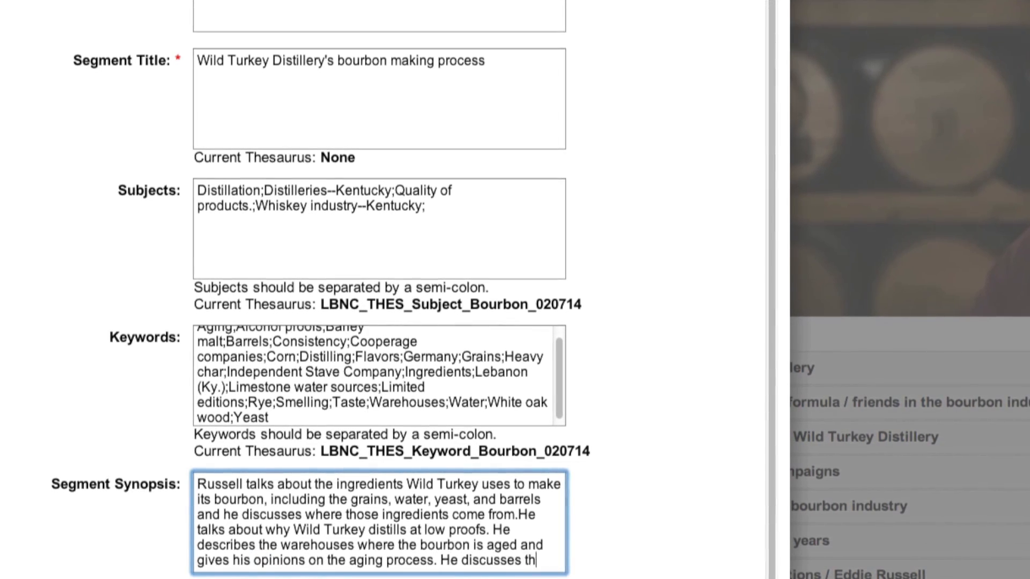
type(" of keeping the taste of th")
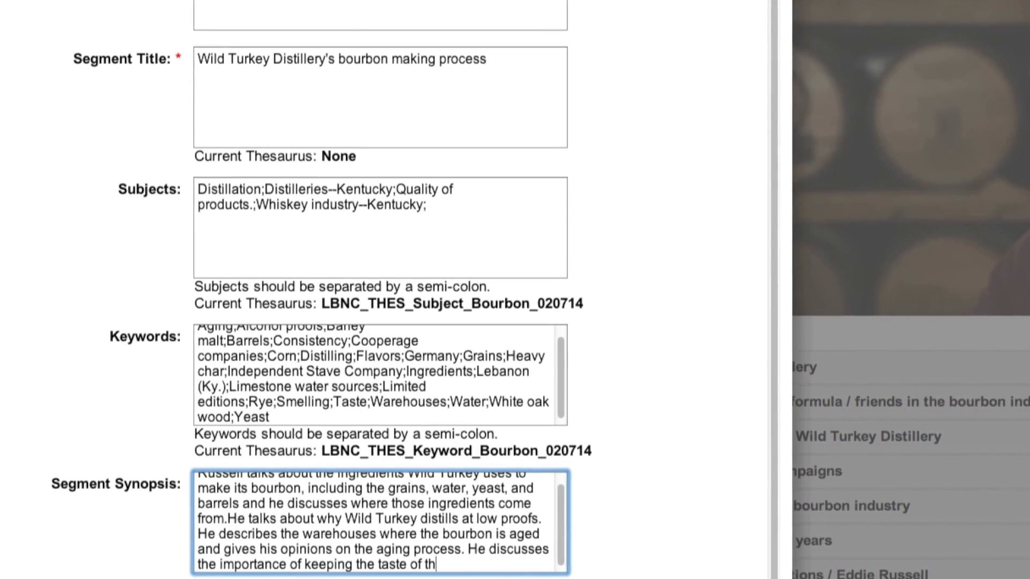
type("eir products consistent.")
Set the GPS coordinates to 38.0379712, -84.8496304 and describe the location as "Wild Turkey Distillery (Lawrenceburg, Ky.)"
key("Tab")
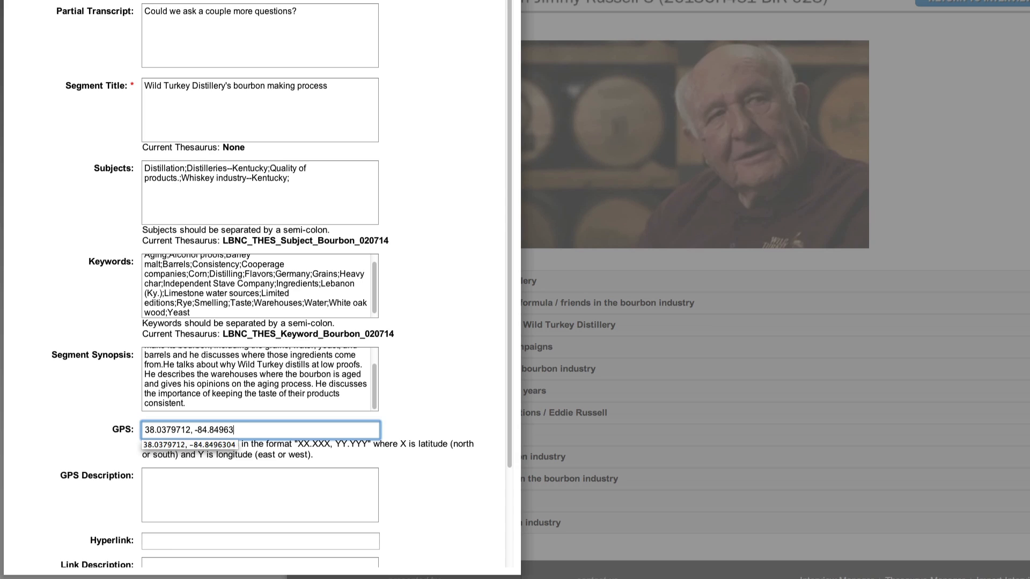
type("04")
key("Tab")
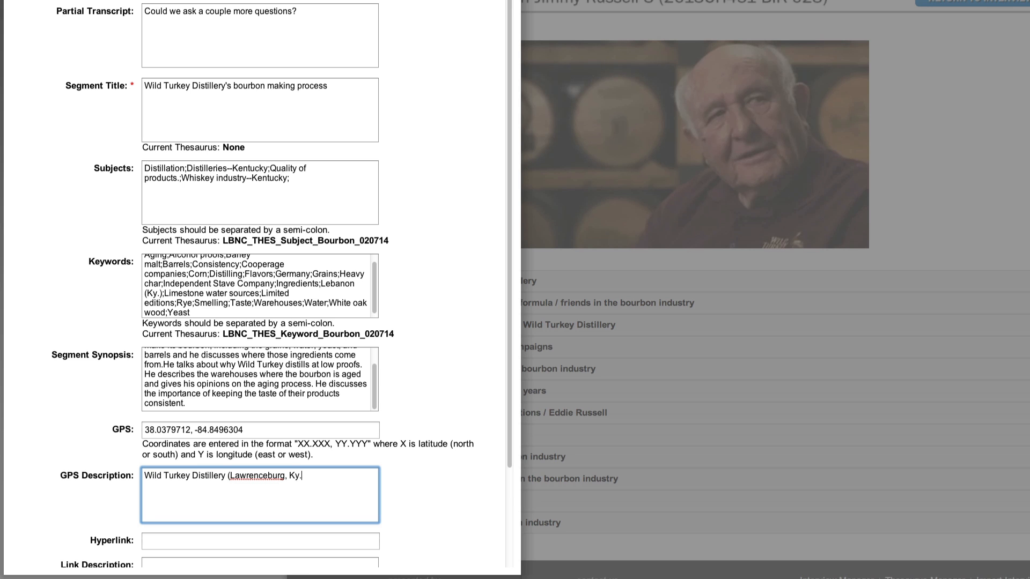
scroll(401, 456, "down", 4)
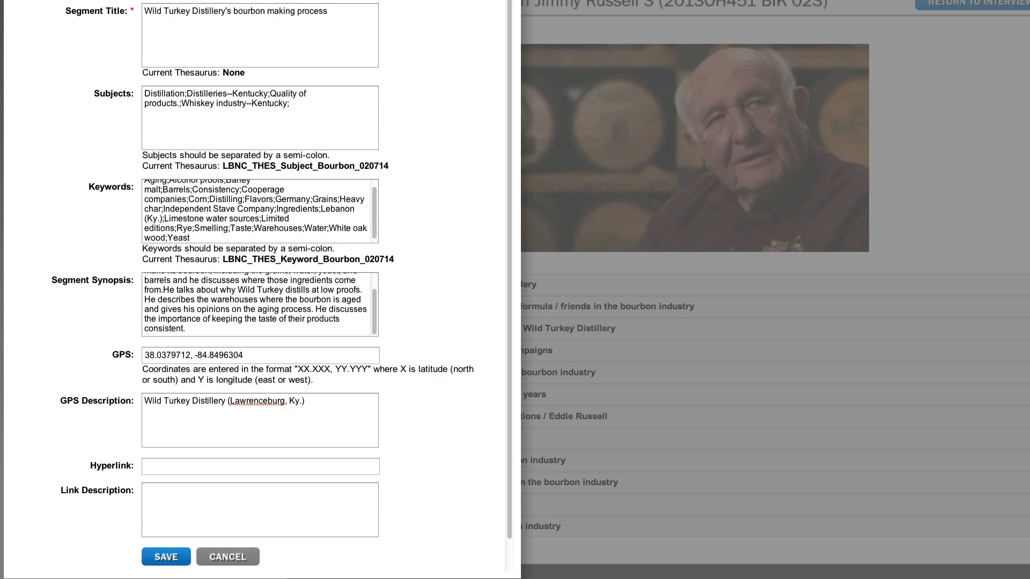
left_click(185, 363)
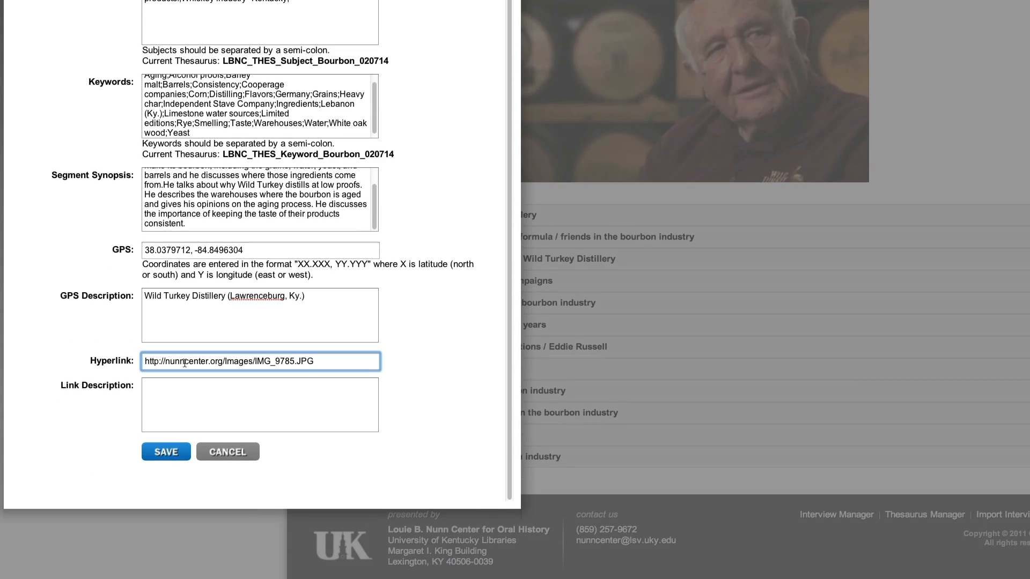
key("Tab")
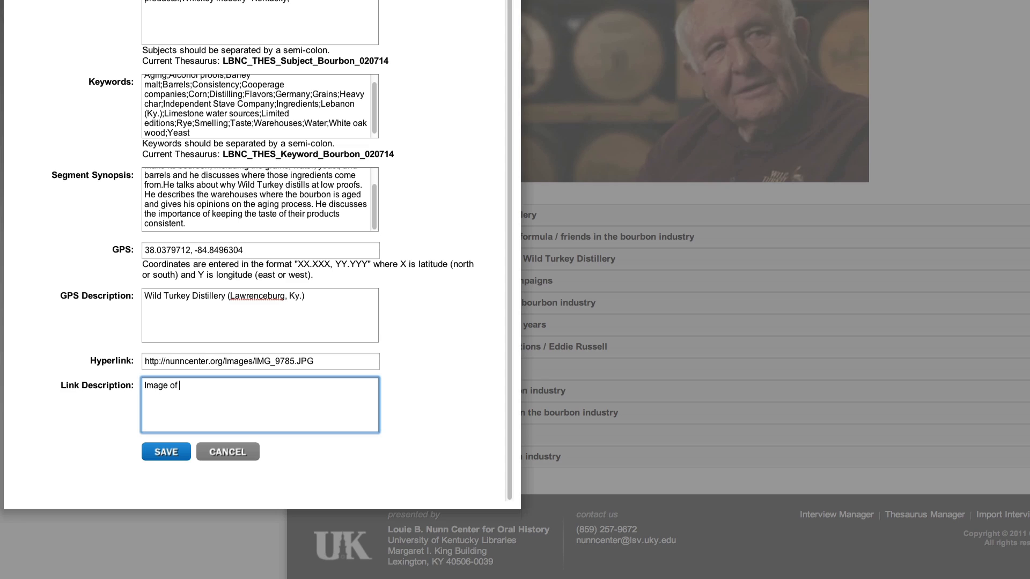